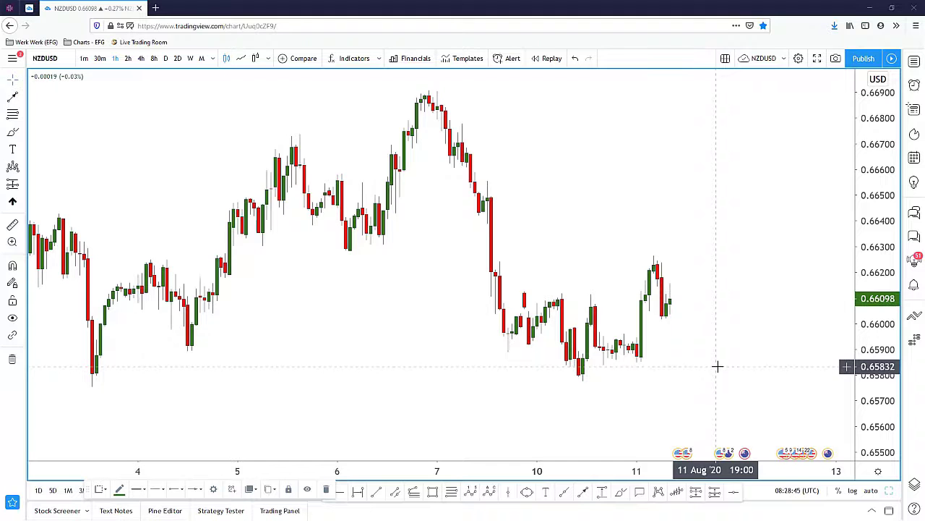
- Pan, zoom out and stretch the price scale to frame the 31 Jul–11 Aug NZDUSD candles
left_click_drag(709, 357, 707, 387)
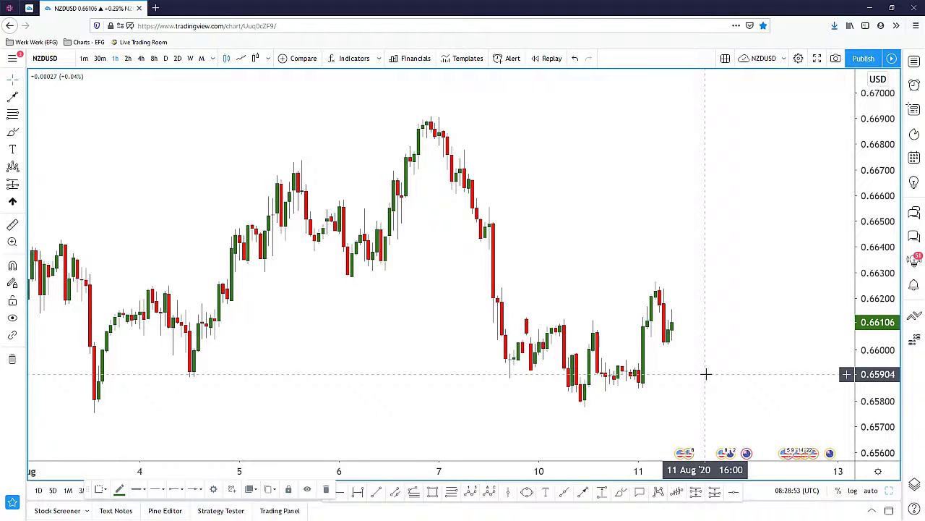
left_click_drag(707, 374, 716, 374)
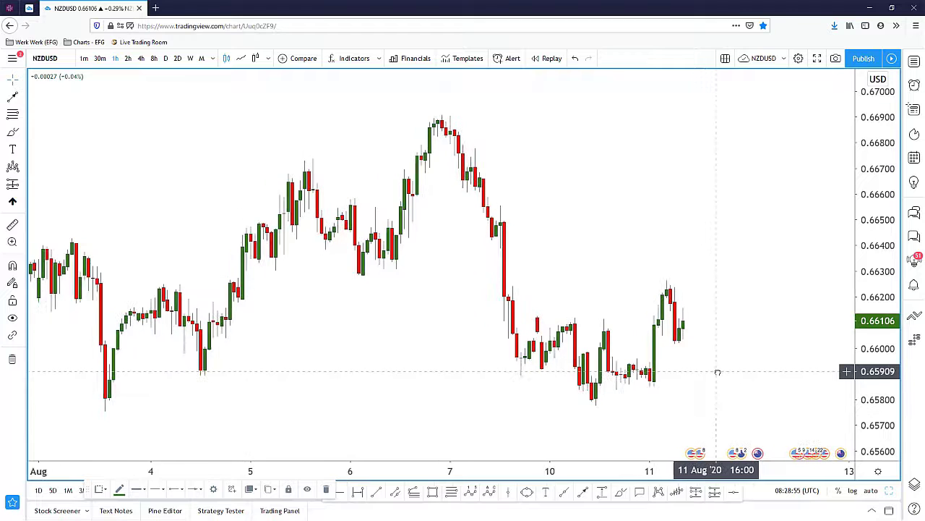
scroll(733, 333, "down", 1)
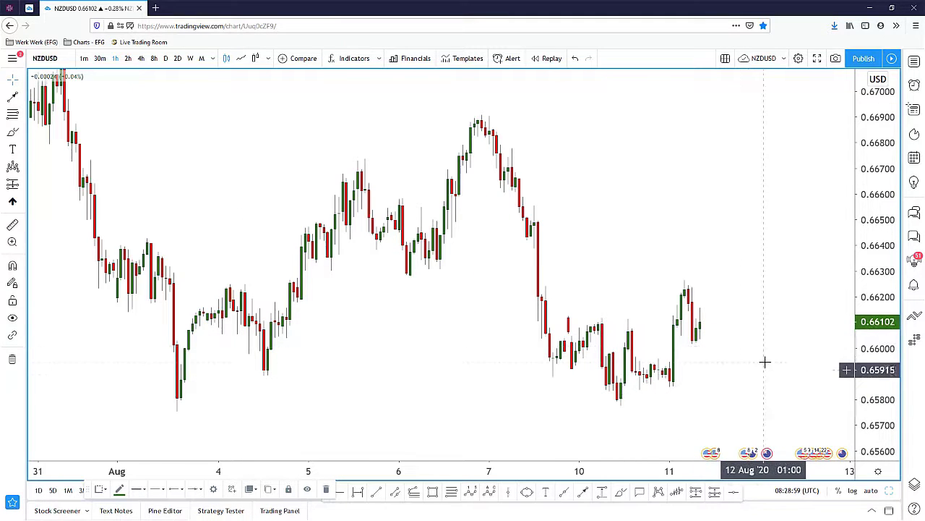
left_click_drag(893, 406, 889, 390)
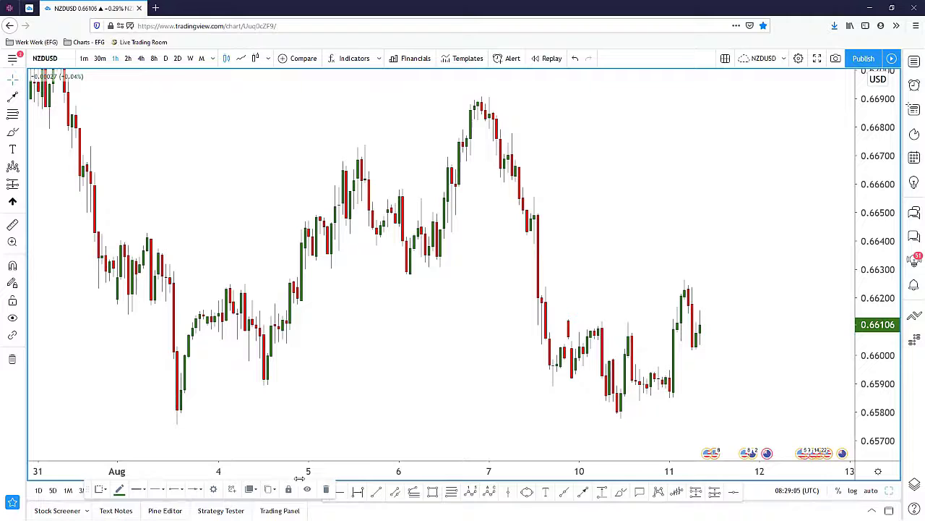
- Place a horizontal support ray at the 3 Aug low near 0.6578 and circle the 3 and 10 Aug lows
left_click(341, 496)
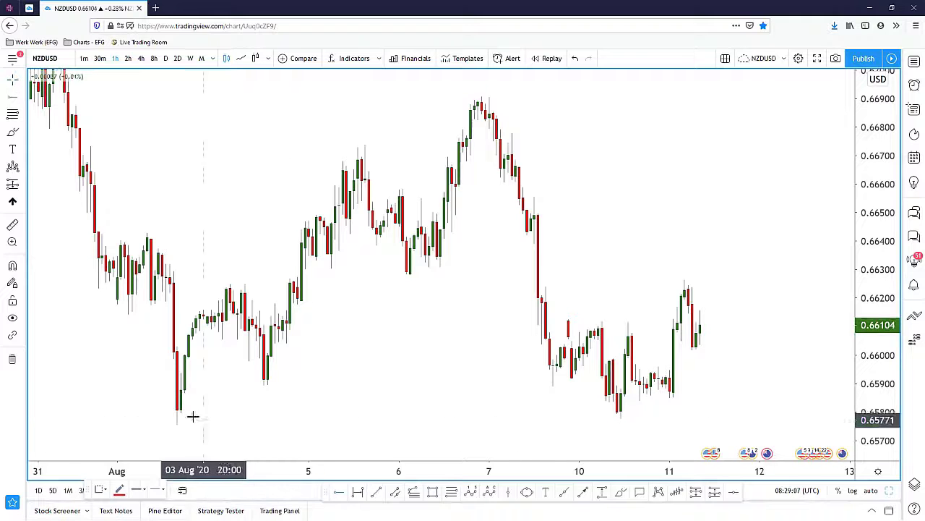
left_click(178, 414)
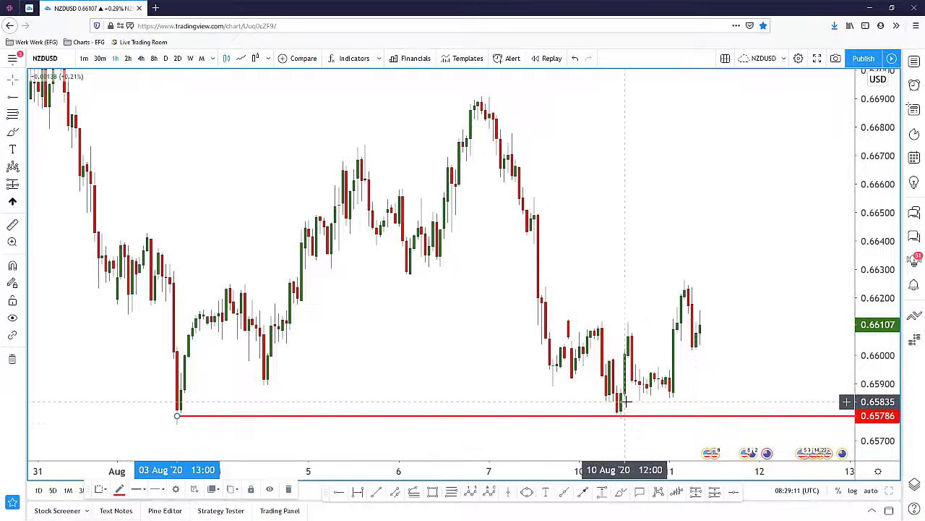
left_click(621, 493)
left_click_drag(212, 365, 190, 373)
left_click_drag(618, 404, 619, 405)
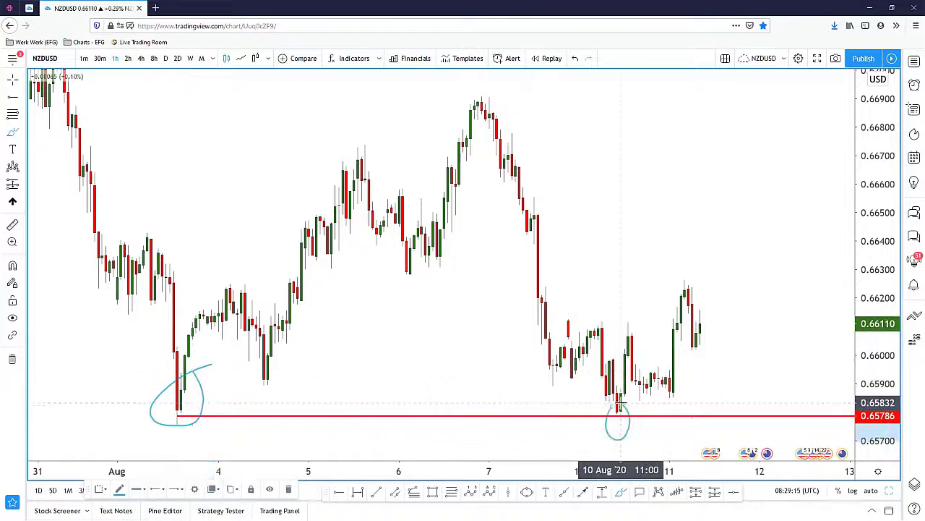
- Sketch the rises from the 4 and 10 Aug lows and a projected breakout, then undo the sketches
left_click_drag(211, 397, 376, 110)
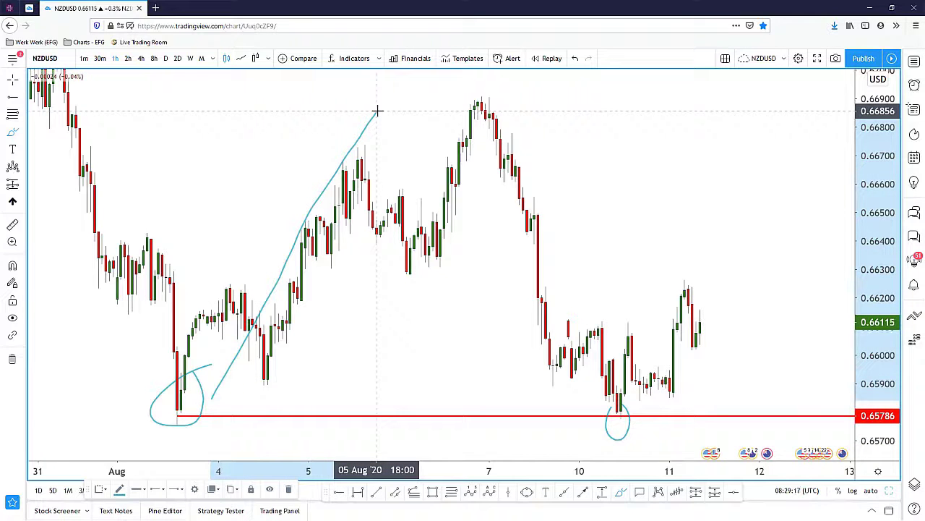
mouse_move(196, 395)
left_mouse_down()
mouse_move(241, 275)
mouse_move(279, 381)
mouse_move(384, 176)
left_mouse_up()
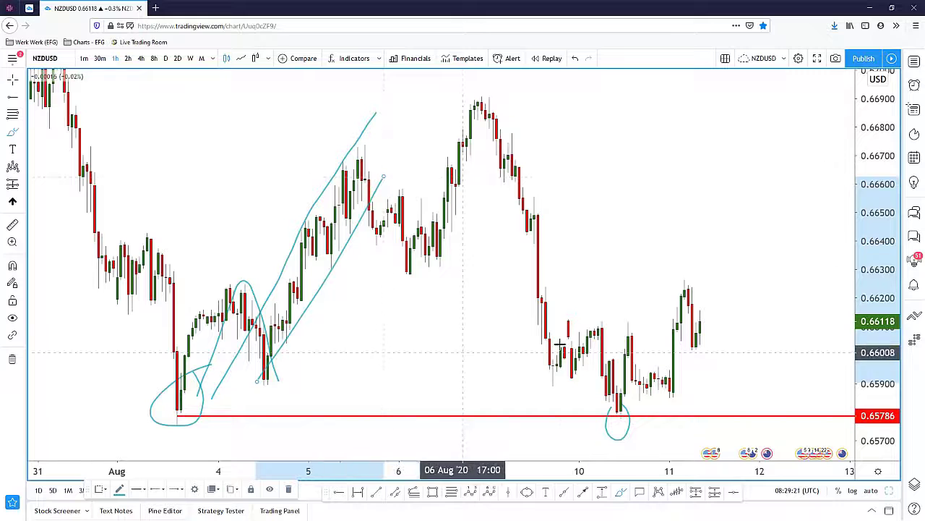
left_click_drag(617, 427, 689, 255)
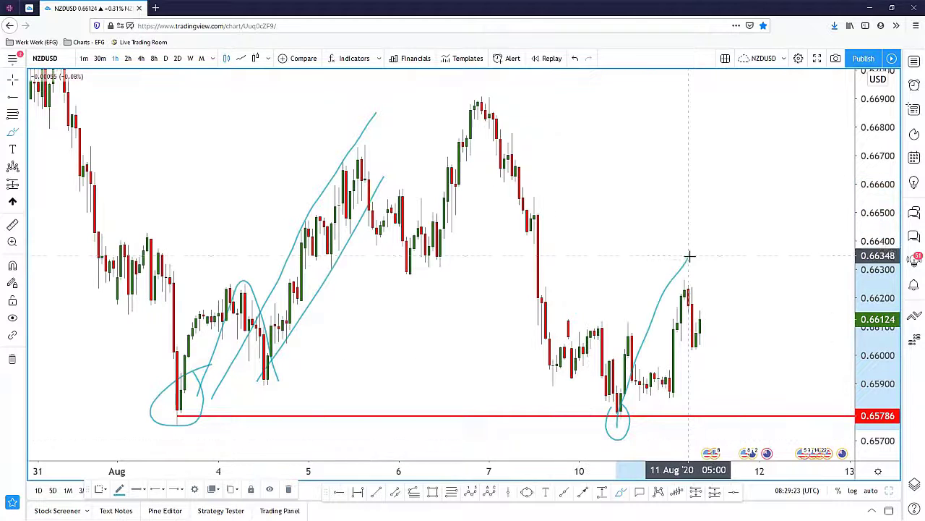
mouse_move(681, 351)
left_mouse_down()
mouse_move(813, 355)
mouse_move(763, 70)
left_mouse_up()
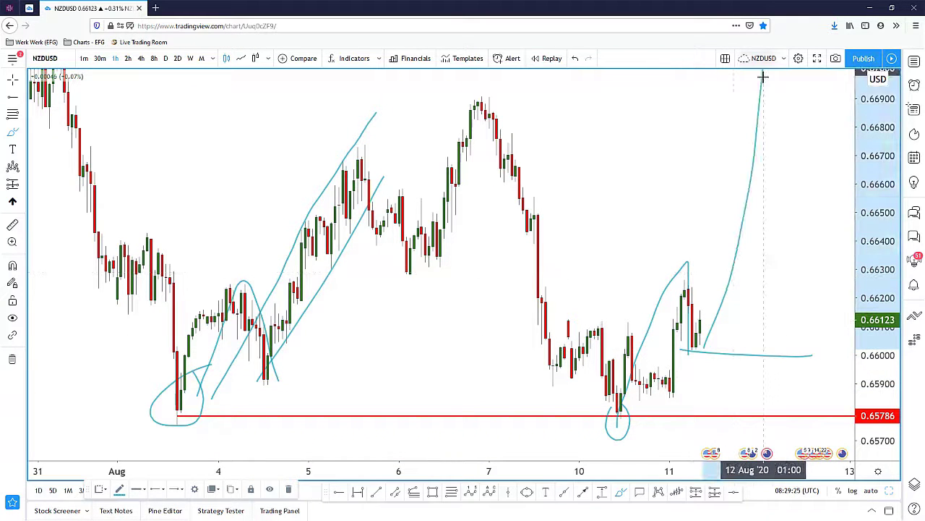
key("ctrl+z")
key("ctrl+z")
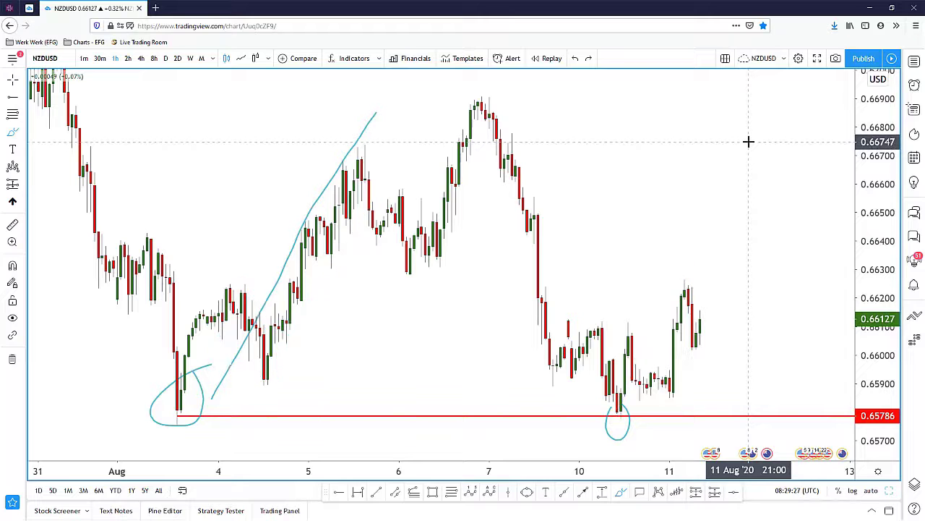
- Apply the zSupport template to the support ray and move its start to the 10 Aug low at 0.65777
double_click(516, 416)
left_click(399, 342)
scroll(427, 434, "down", 3)
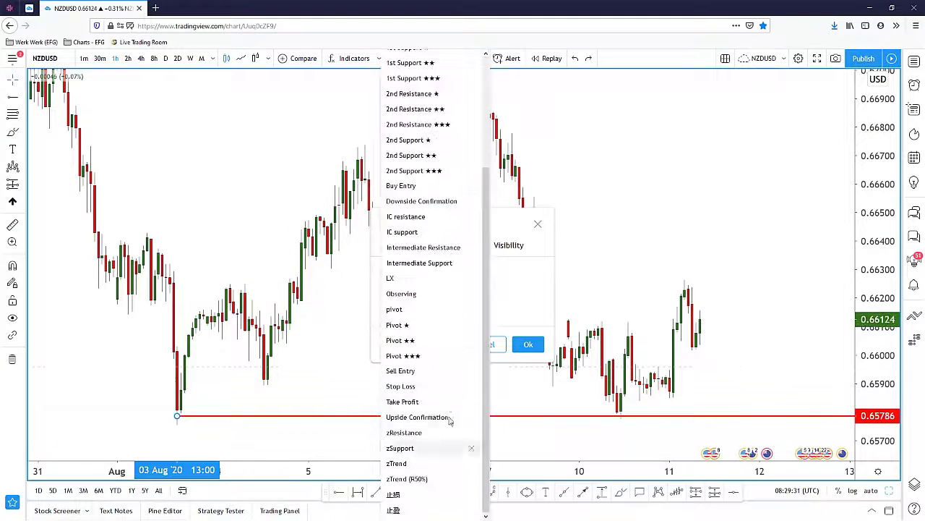
left_click(433, 447)
left_click(528, 344)
left_click_drag(177, 416, 620, 420)
scroll(816, 265, "right", 1)
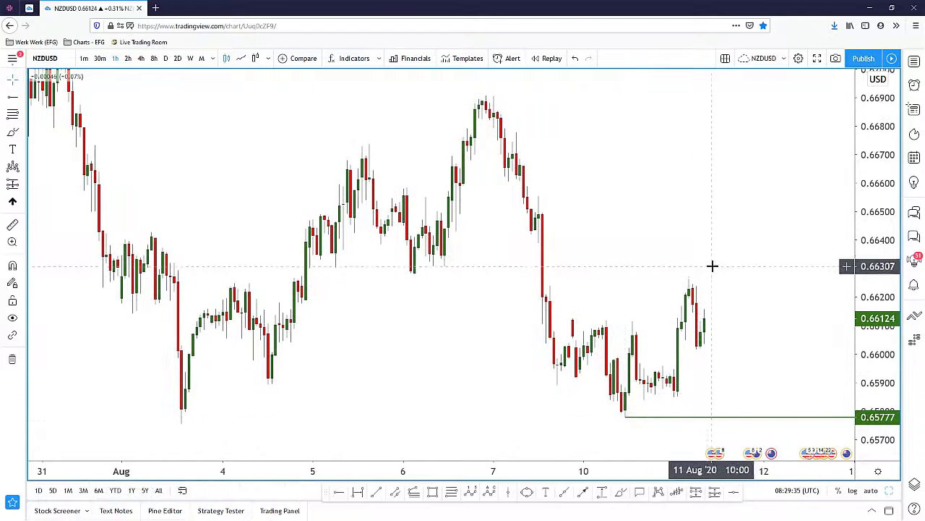
- Sketch freehand around the 7 Aug peak and the 10–11 Aug swing, then undo the sketches
left_click(621, 491)
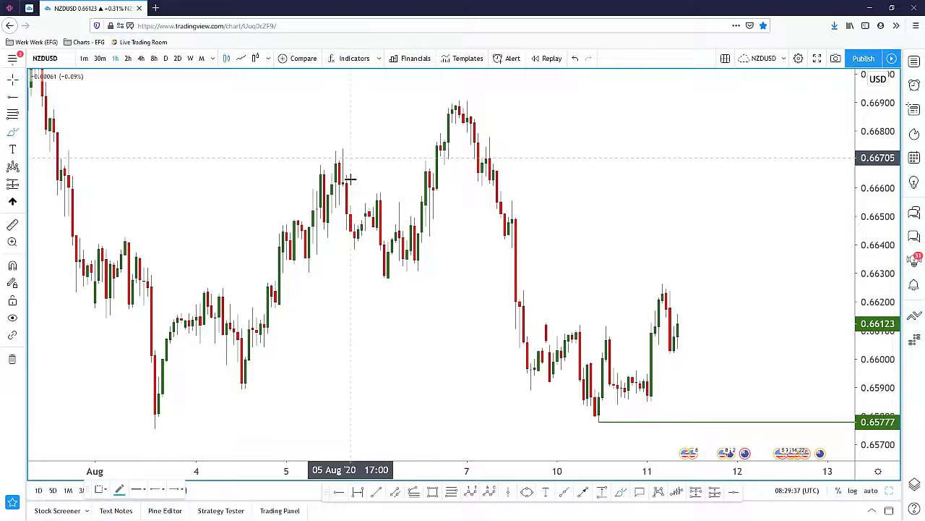
left_click_drag(465, 92, 467, 99)
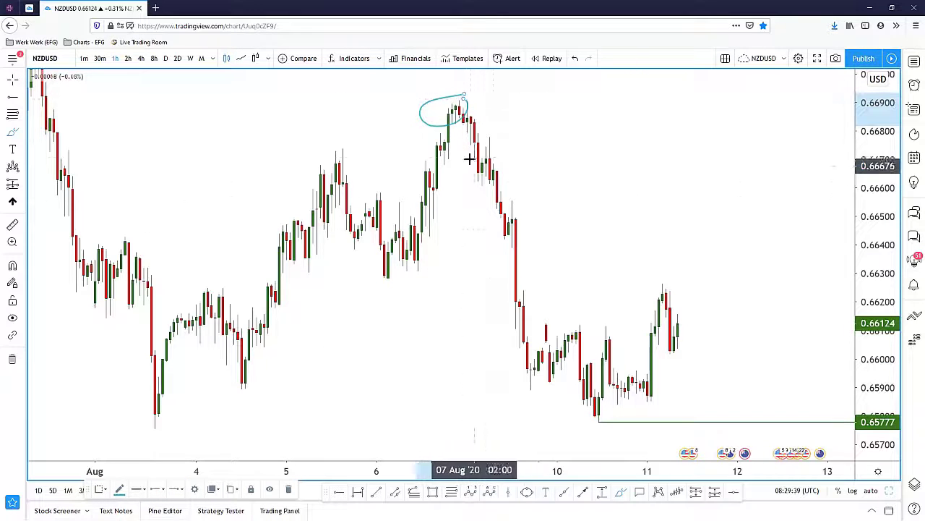
mouse_move(468, 153)
left_mouse_down()
mouse_move(532, 387)
mouse_move(572, 338)
left_mouse_up()
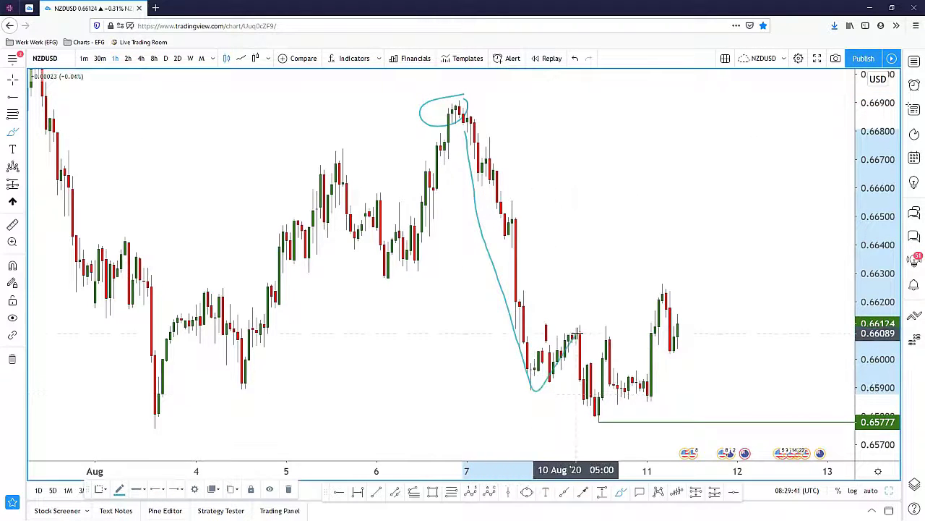
mouse_move(595, 418)
left_mouse_down()
mouse_move(617, 351)
mouse_move(643, 408)
mouse_move(662, 361)
left_mouse_up()
mouse_move(620, 397)
left_mouse_down()
mouse_move(630, 413)
mouse_move(668, 417)
mouse_move(669, 407)
left_mouse_up()
left_click(594, 428)
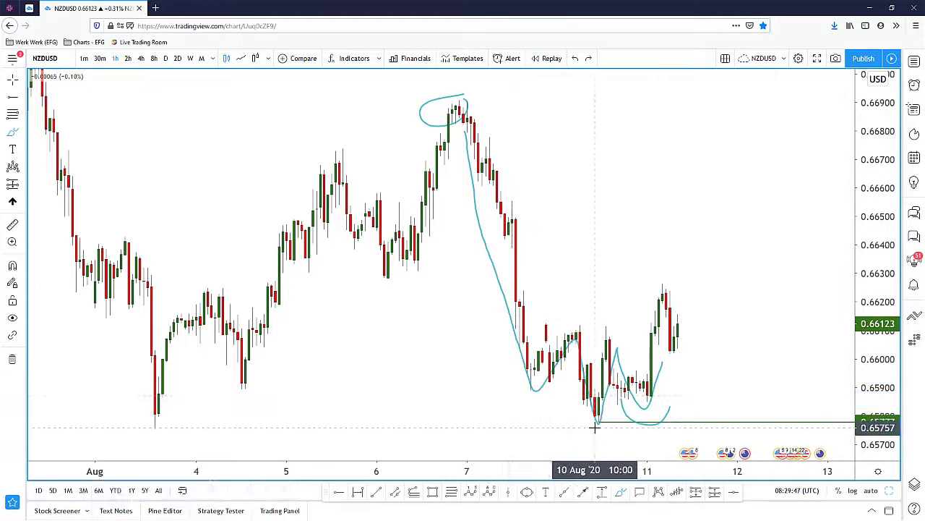
key("ctrl+z")
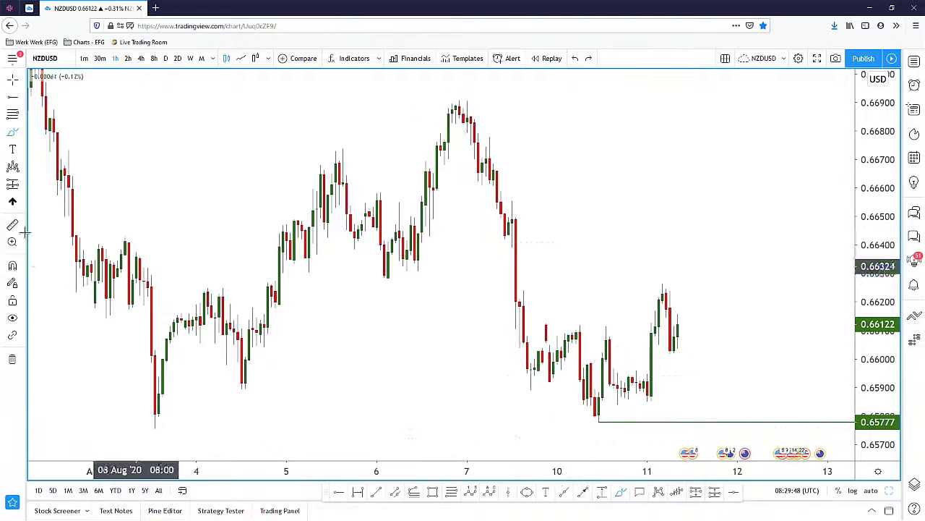
left_click(13, 166)
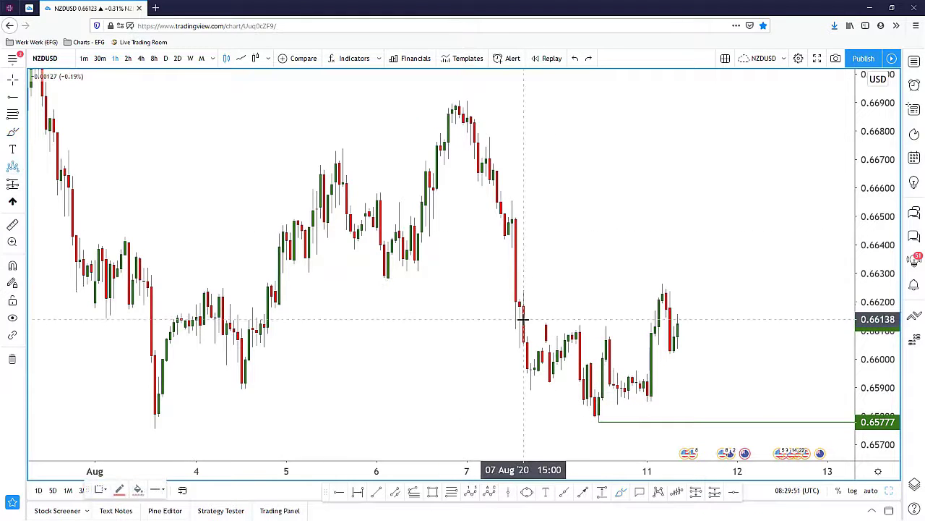
left_click(572, 325)
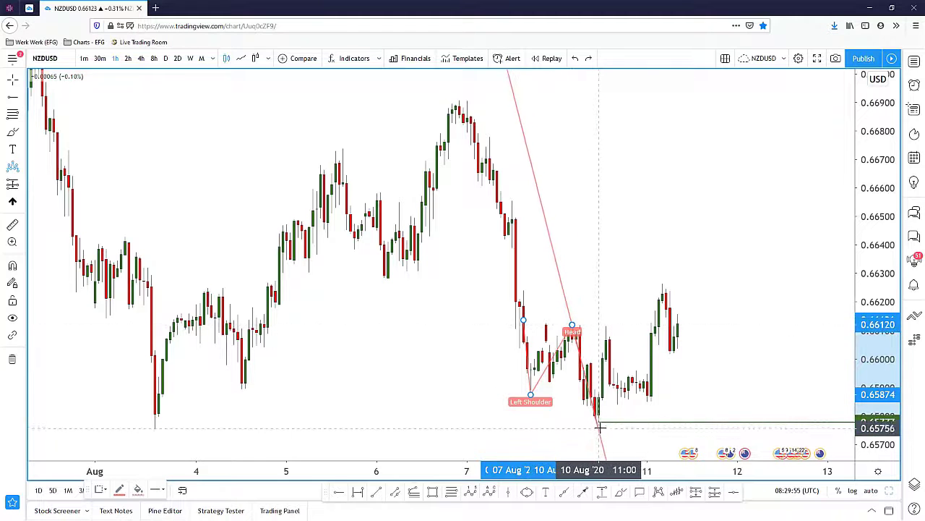
left_click(600, 425)
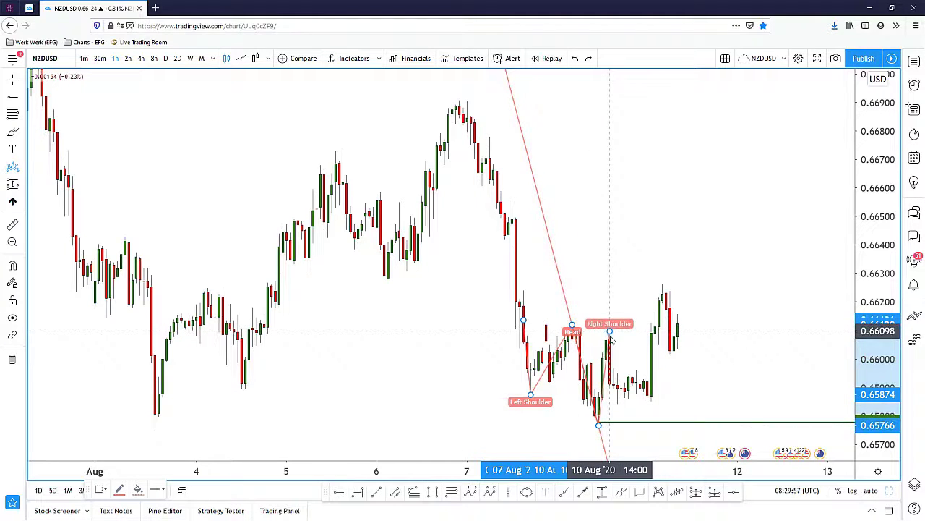
left_click(621, 408)
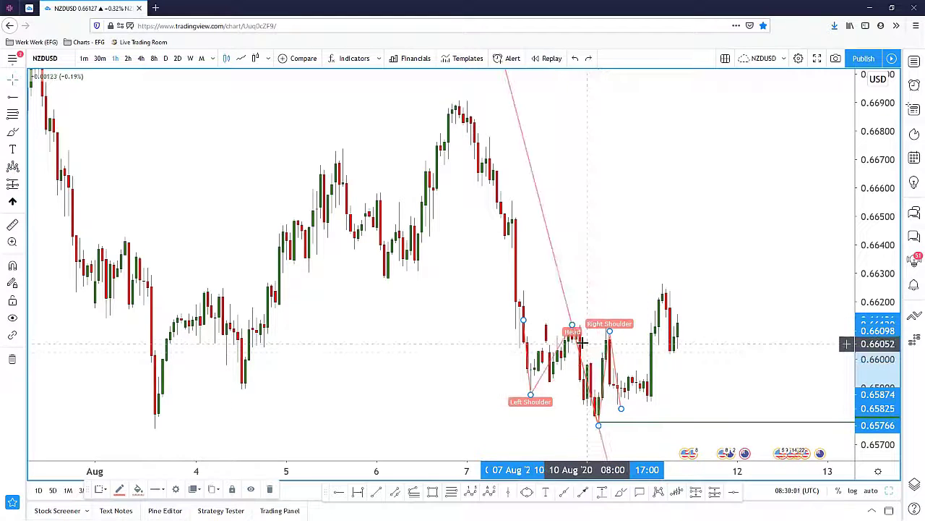
key("Escape")
left_click(12, 167)
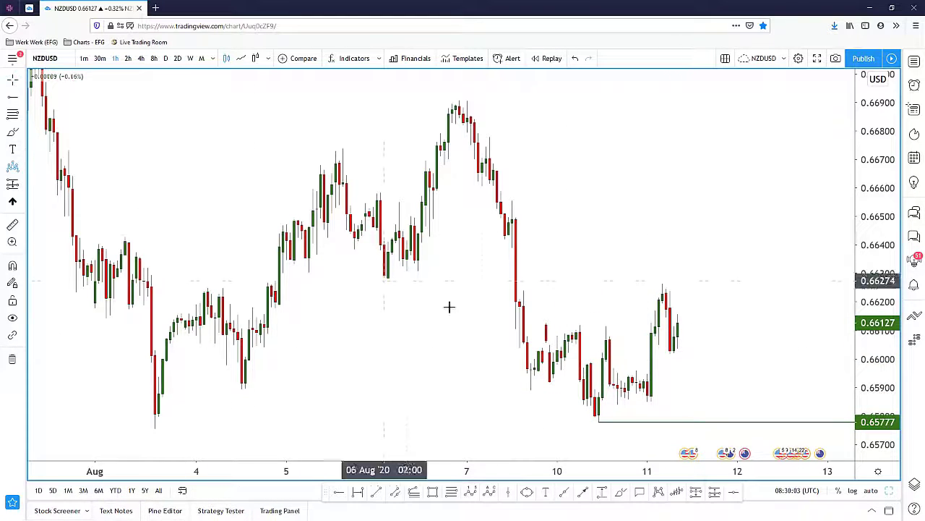
- Place the head-and-shoulders points across the 7–11 Aug swings, then undo a stray freehand stroke
left_click(516, 308)
left_click(528, 393)
left_click(572, 327)
left_click(595, 425)
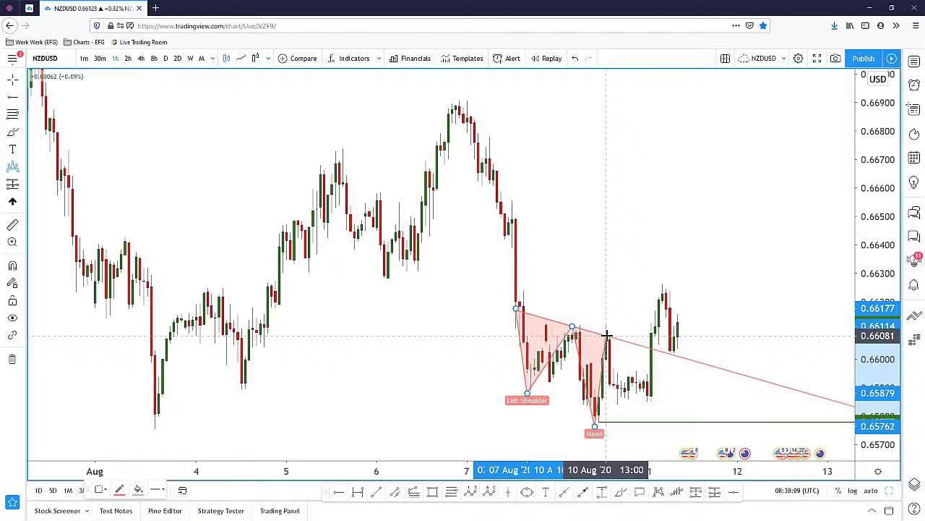
left_click(621, 406)
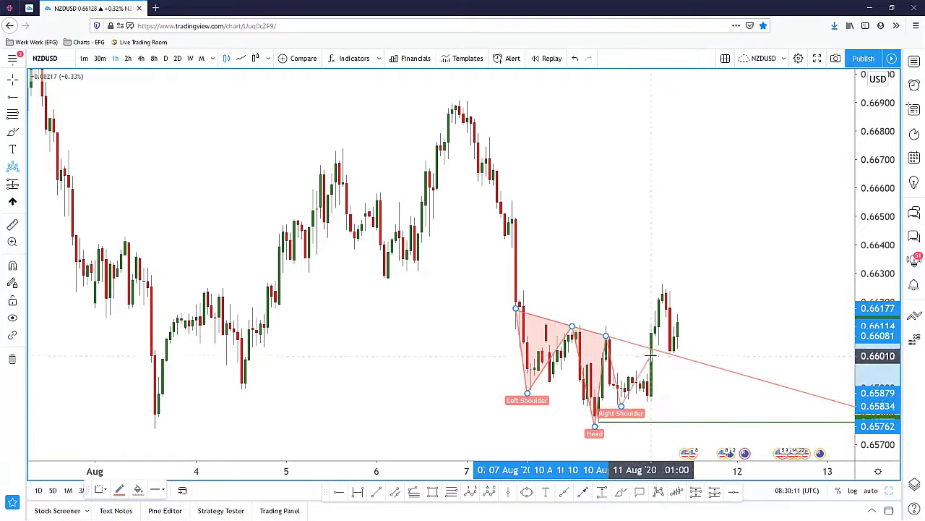
left_click(674, 353)
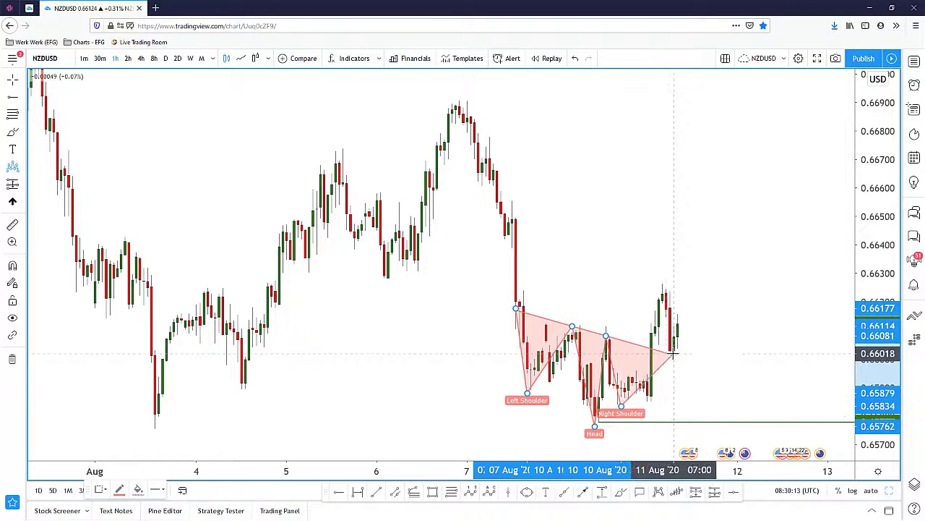
left_click(690, 383)
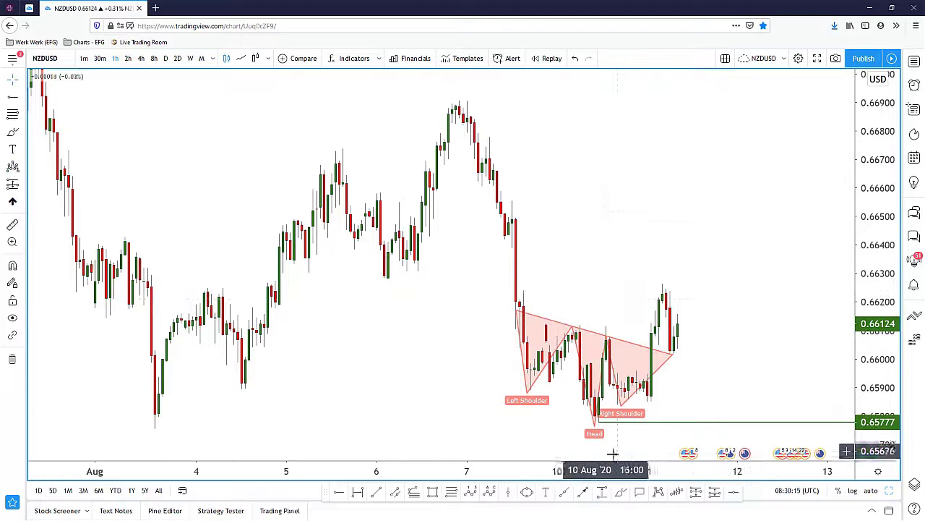
mouse_move(603, 336)
left_mouse_down()
mouse_move(620, 394)
mouse_move(642, 380)
mouse_move(665, 290)
left_mouse_up()
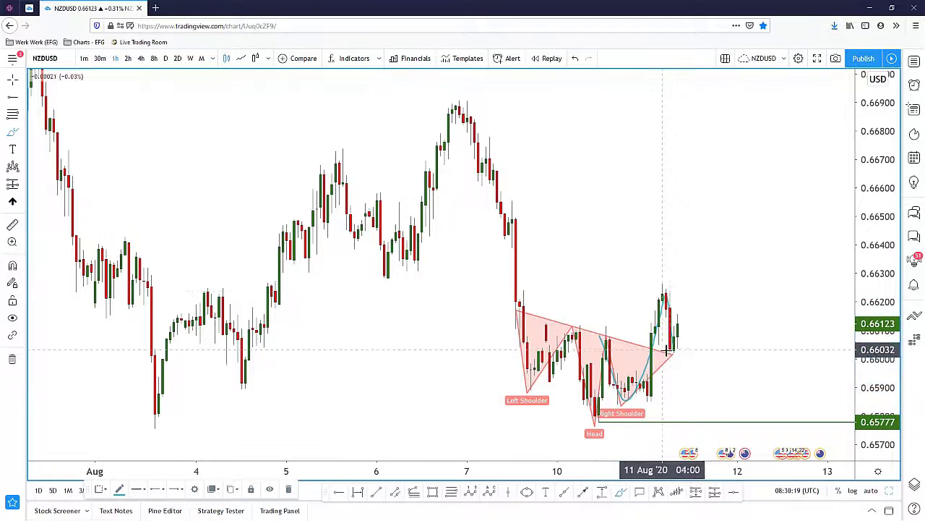
key("ctrl+z")
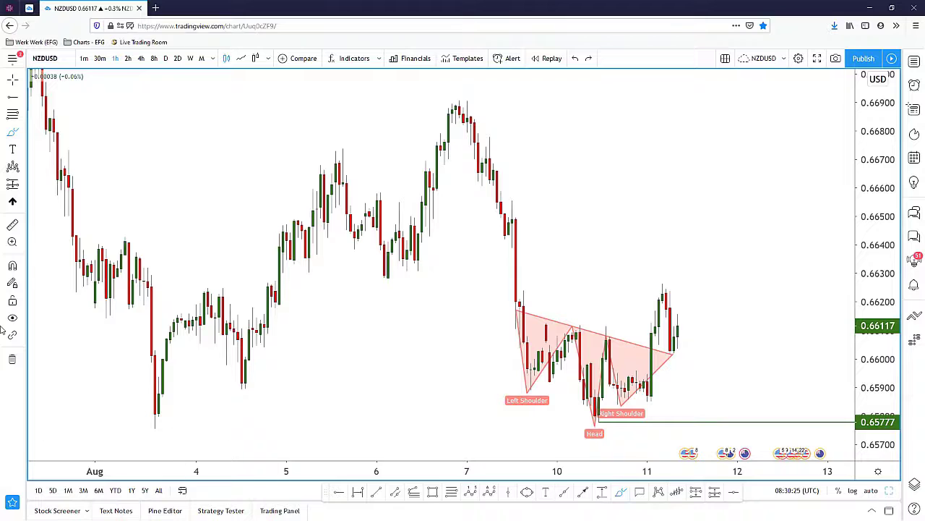
- Draw a magnet-snapped arrow from the Head low up to the neckline
key("alt+t")
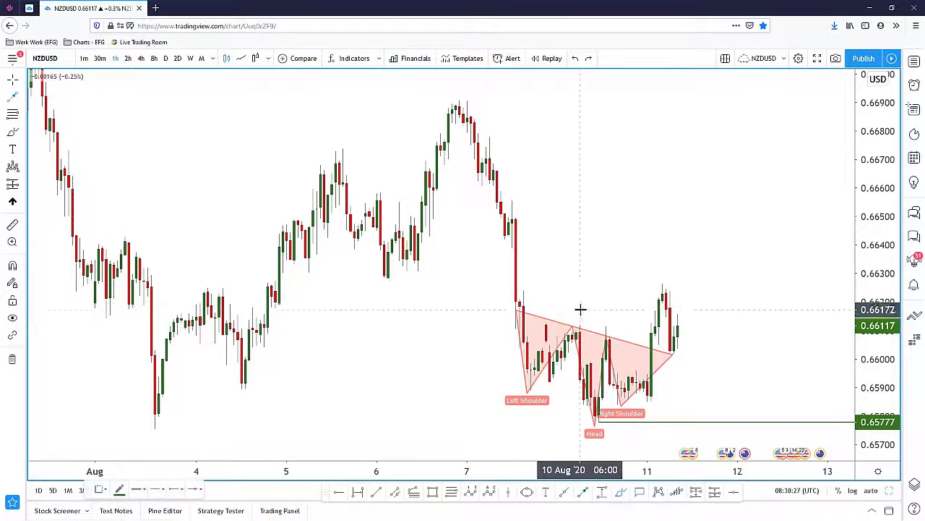
key("ctrl")
left_click_drag(597, 426, 606, 333)
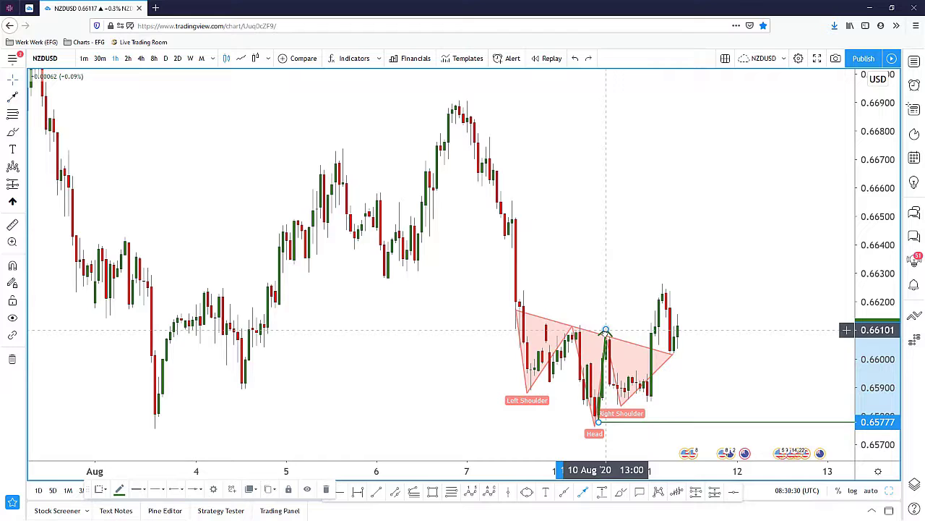
double_click(604, 332)
left_click(482, 448)
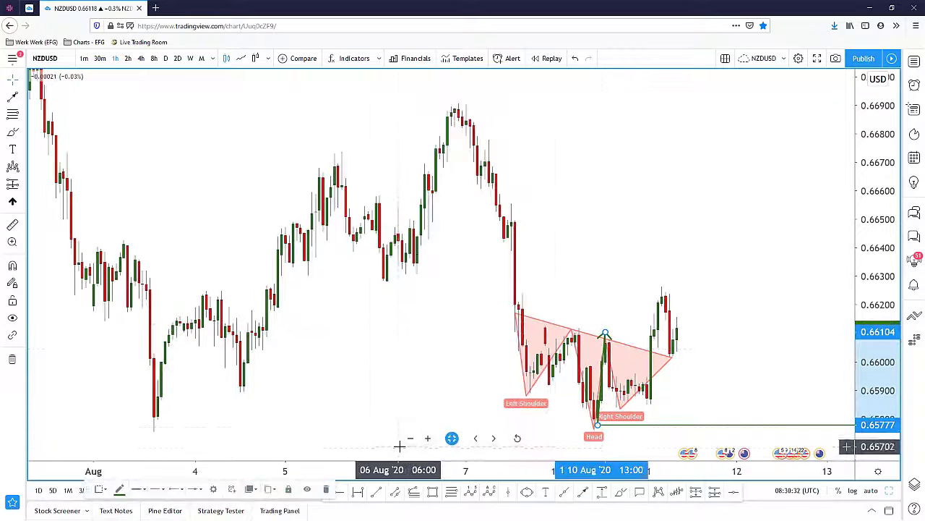
- Colour the arrow gold and place a copy rising from the right-side breakout
double_click(602, 380)
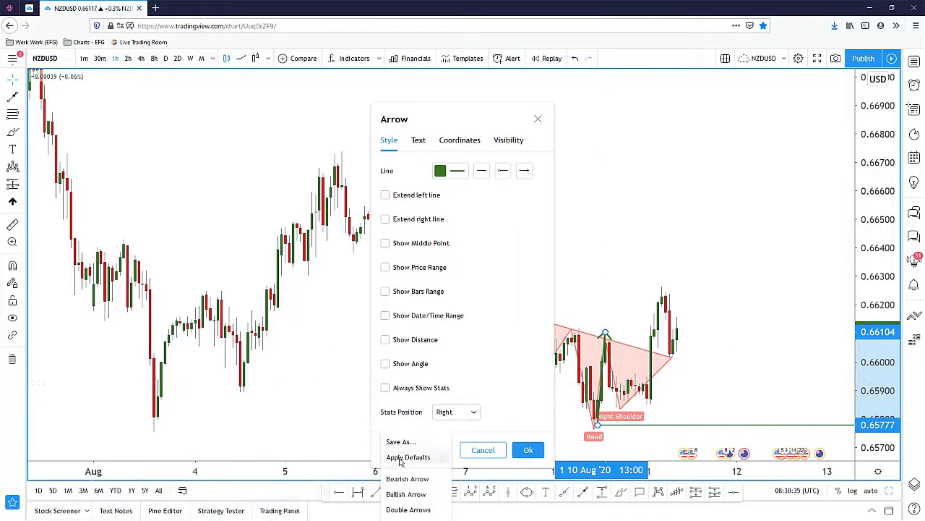
left_click(437, 172)
left_click(402, 450)
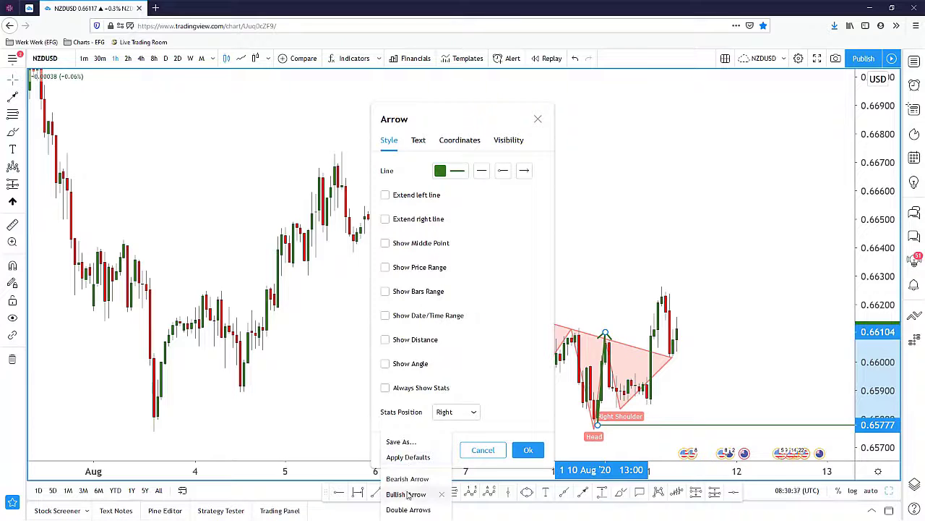
left_click(462, 173)
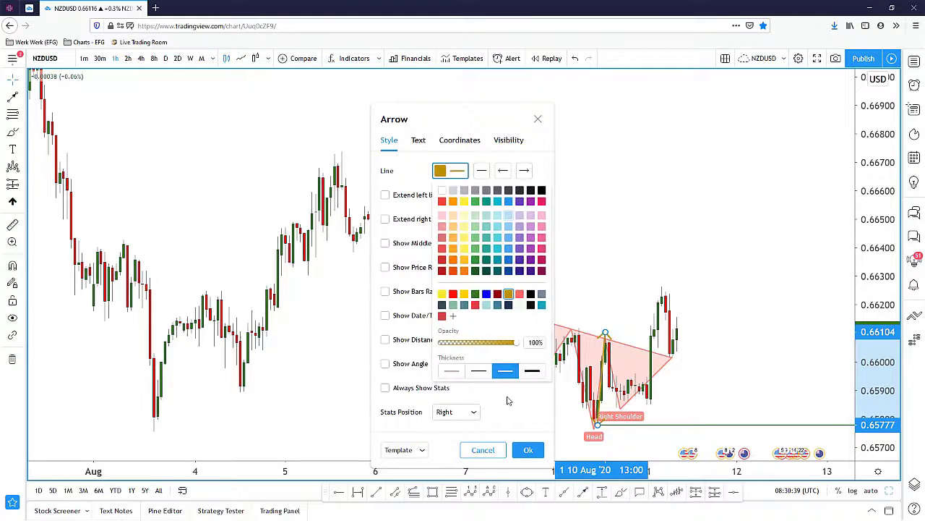
left_click(507, 389)
left_click(529, 450)
mouse_move(605, 377)
left_mouse_down()
mouse_move(592, 376)
mouse_move(674, 301)
left_mouse_up()
left_click(647, 264)
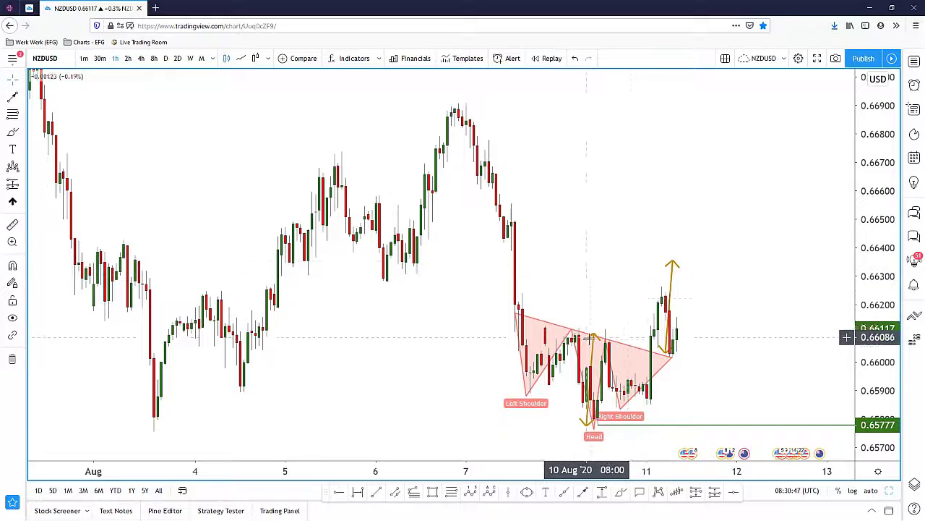
- Move the Head arrow's tip onto the neckline peak near 0.6612, then undo stray freehand circles
left_click_drag(593, 338, 602, 337)
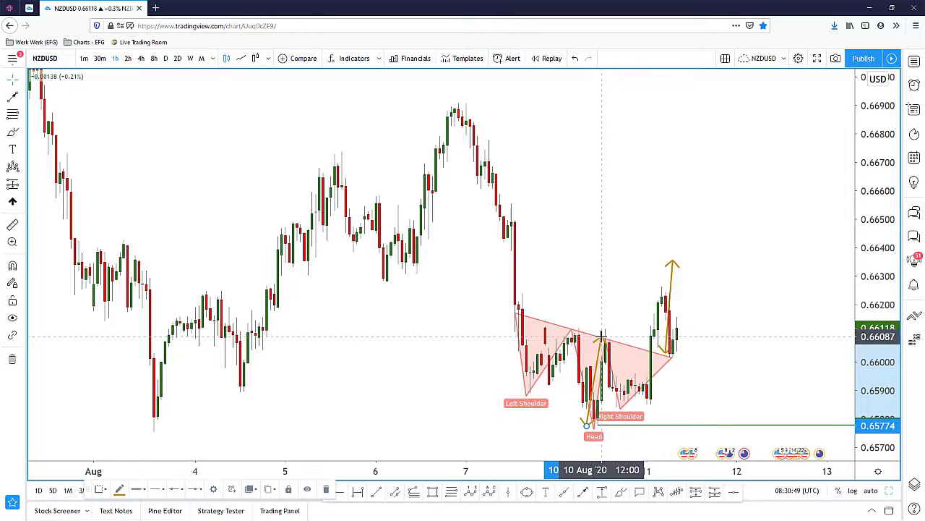
left_click(673, 260)
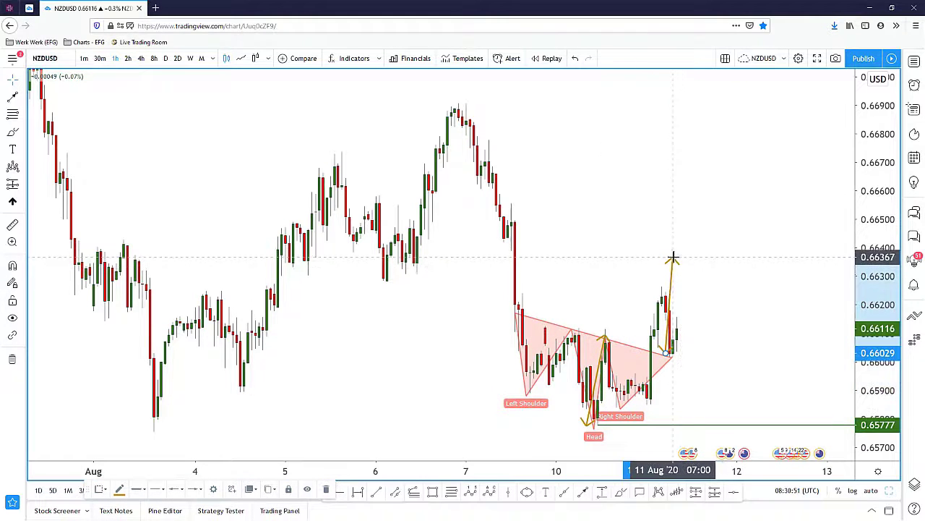
left_click(533, 303)
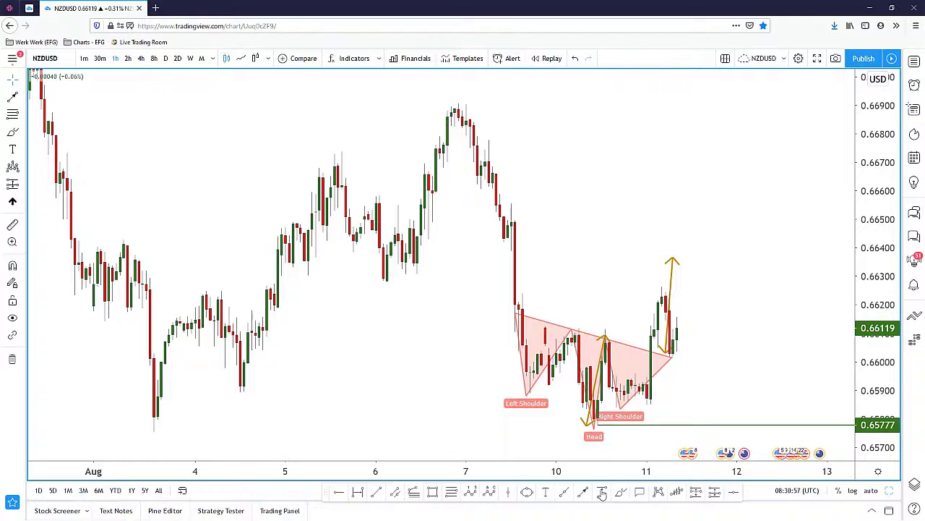
left_click_drag(478, 92, 469, 93)
left_click_drag(584, 419, 595, 418)
key("ctrl+z")
key("ctrl+z")
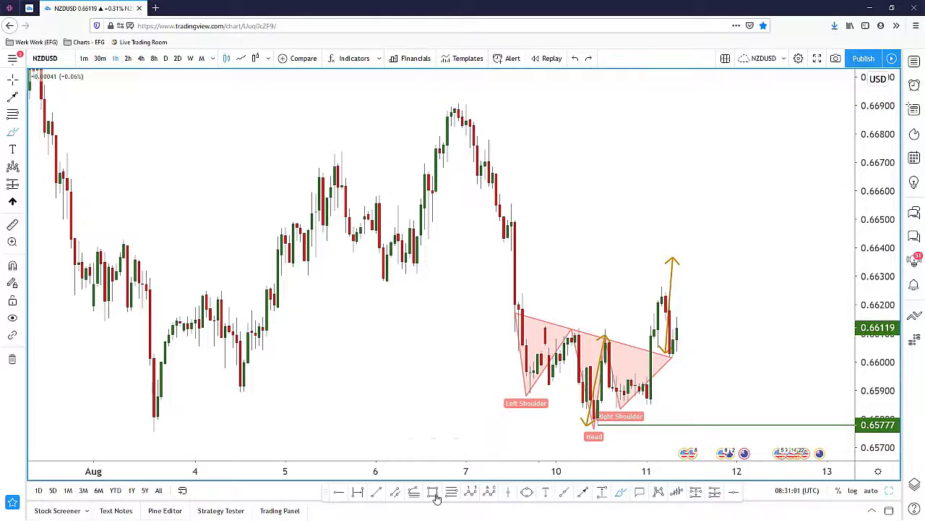
- Draw a Fib retracement from the 7 Aug high to the Head low, keeping only the 0.5 level
key("alt+f")
left_click(458, 103)
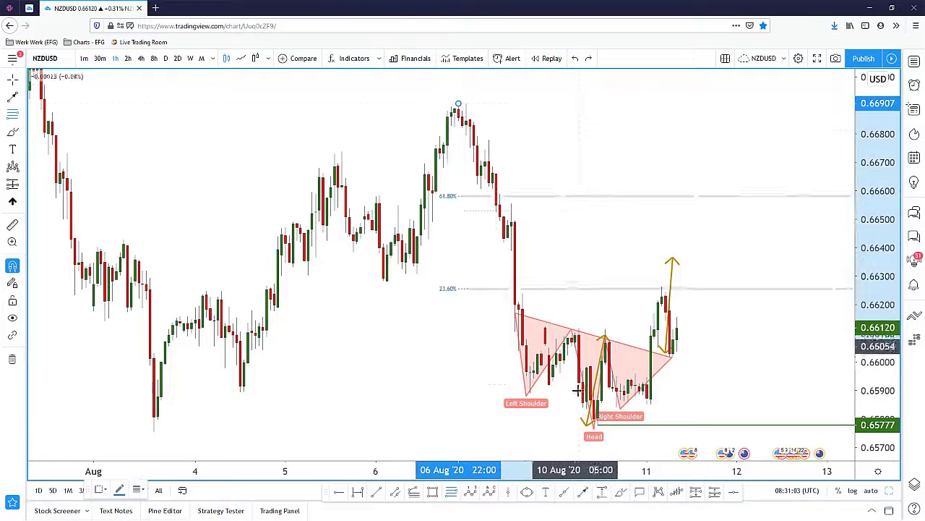
left_click(597, 424)
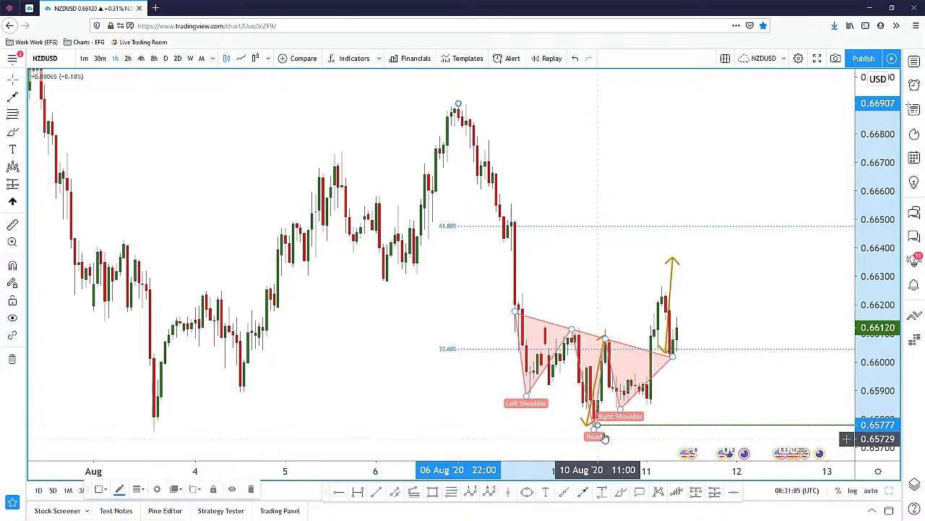
double_click(529, 228)
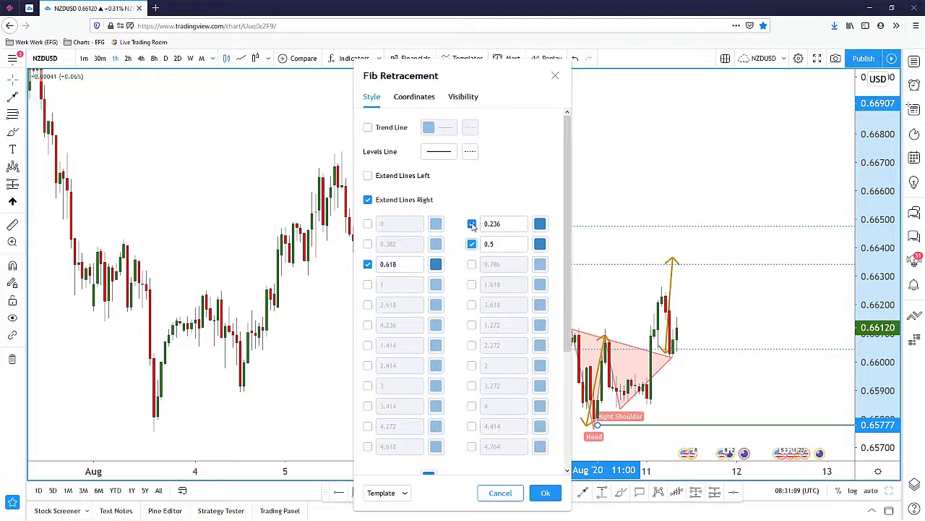
left_click(547, 493)
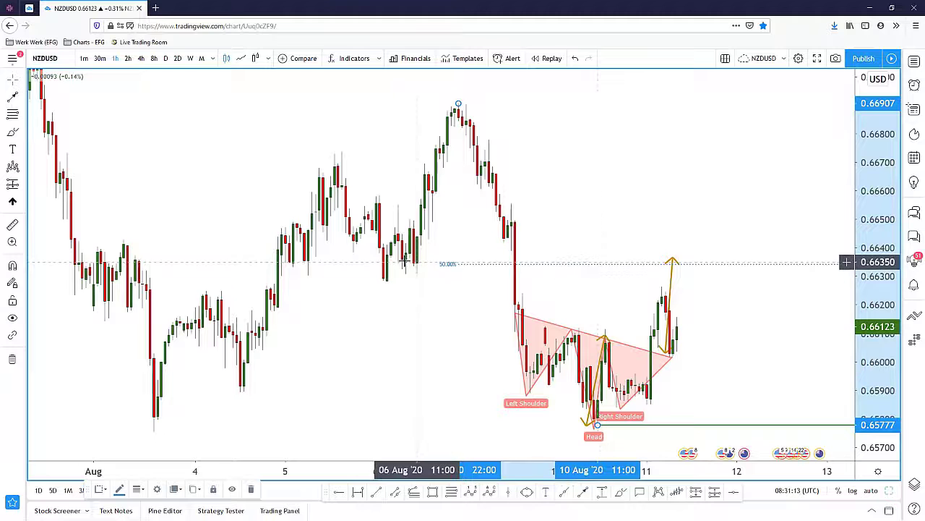
- Place a horizontal ray on the 50% level at 0.66347 and apply the Take Profit template
left_click(340, 492)
left_click(416, 263)
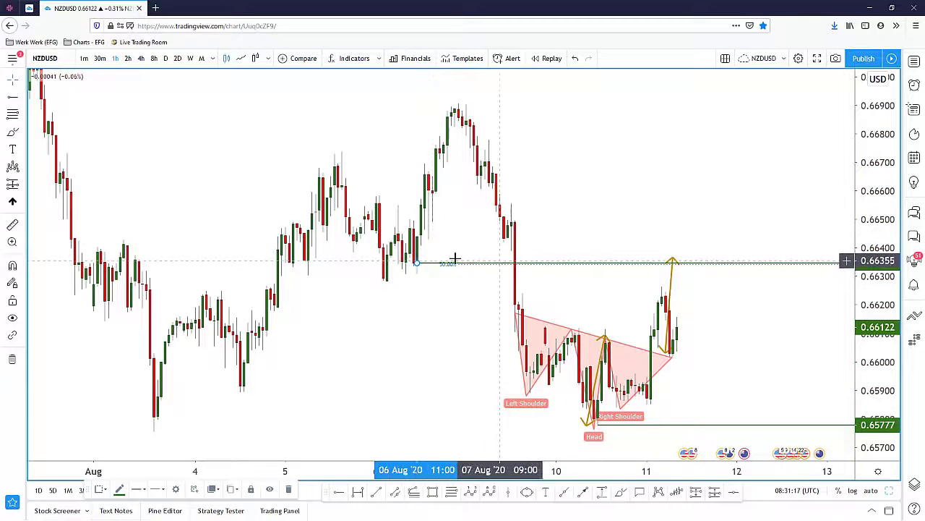
double_click(424, 263)
left_click(412, 346)
scroll(418, 423, "down", 2)
left_click(421, 406)
left_click(528, 344)
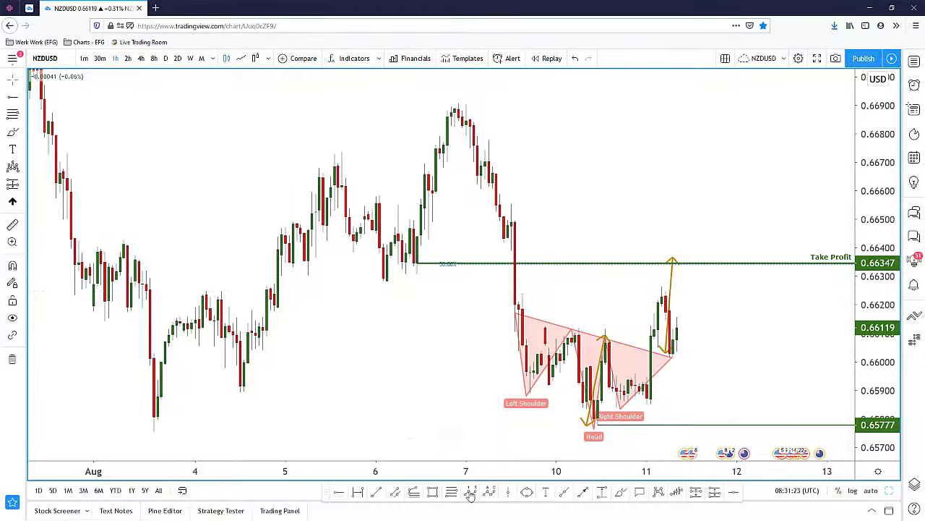
left_click(344, 496)
- Add a Buy Entry ray at 0.66018 and raise the lower line toward the Right Shoulder low
left_click(670, 358)
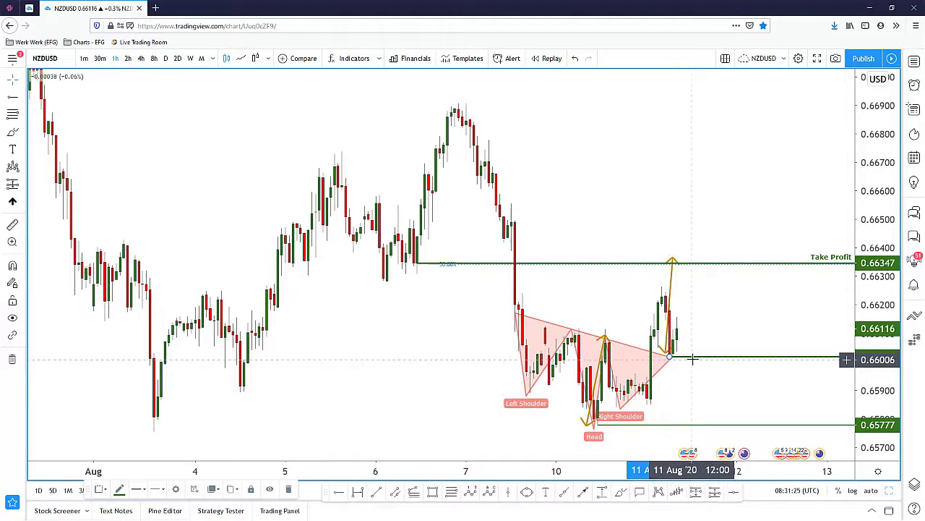
double_click(695, 358)
left_click(424, 345)
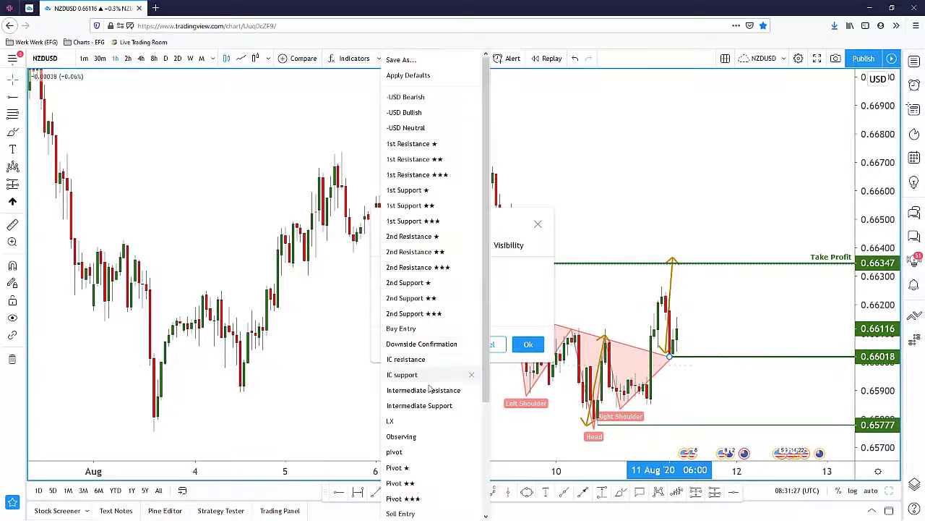
left_click(417, 329)
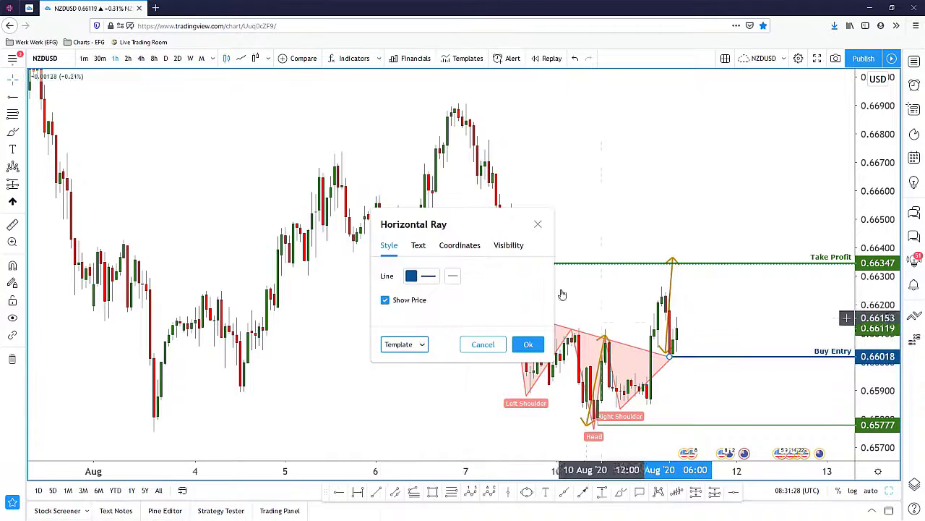
left_click(528, 344)
left_click_drag(659, 424, 646, 404)
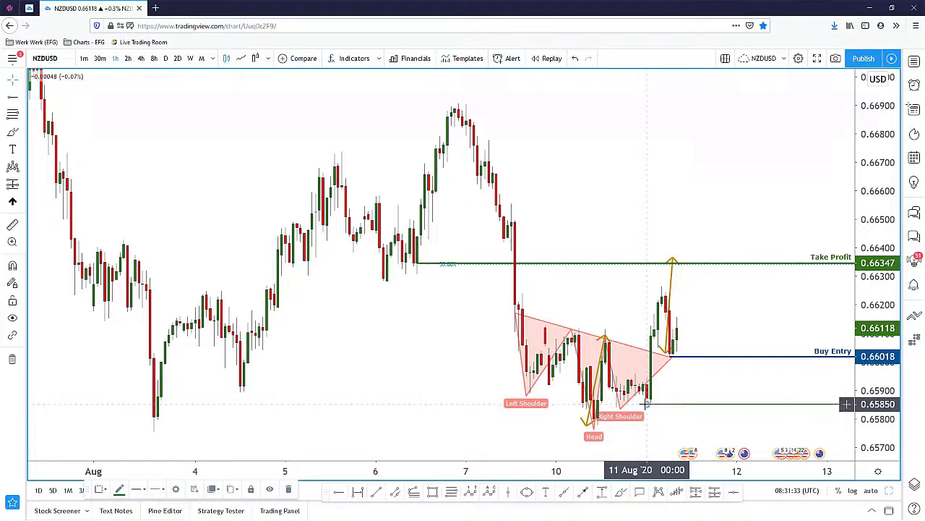
- Apply the Stop Loss template to the lower ray at 0.65844
double_click(646, 403)
left_click(397, 344)
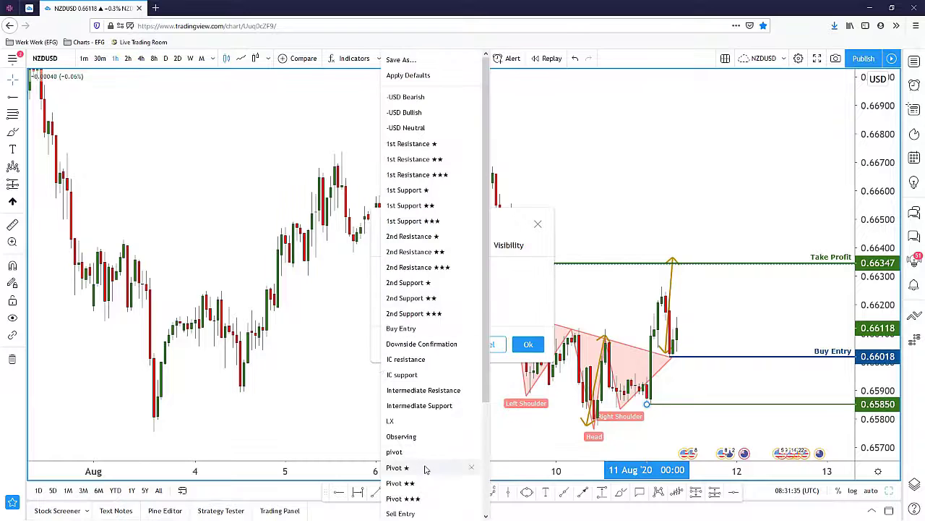
scroll(420, 441, "down", 4)
left_click(410, 436)
left_click(528, 344)
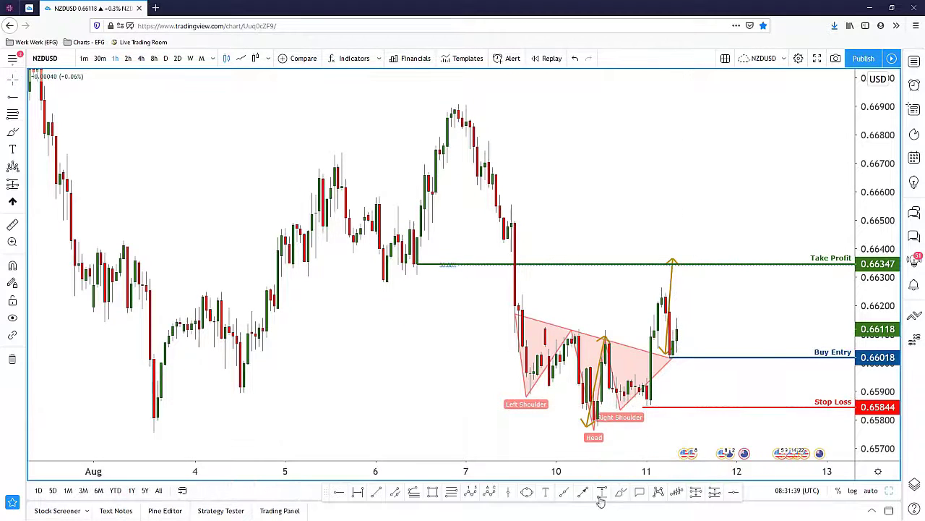
- Sketch a projected price path from the Buy Entry level, then undo it
left_click(680, 358)
left_click_drag(712, 408, 734, 430)
key("ctrl+z")
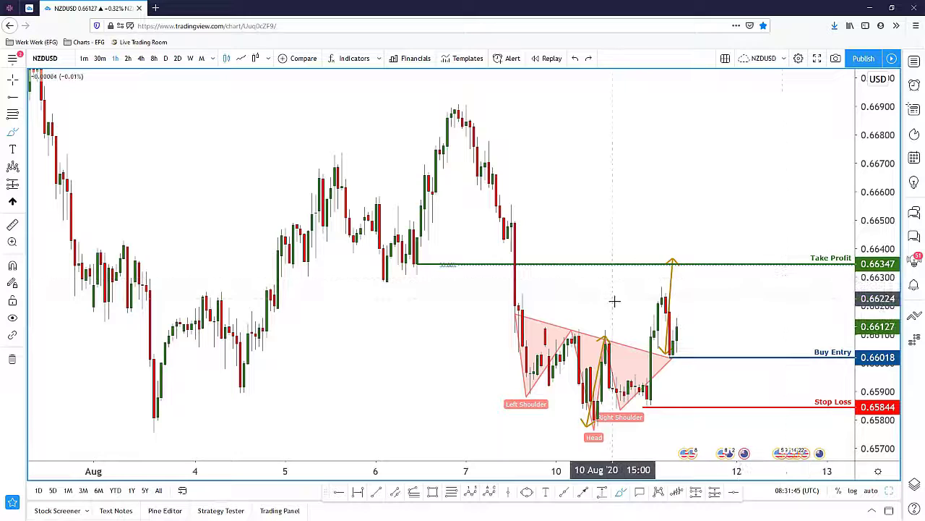
- Nudge the right gold arrow, then draw a path arrow from above Buy Entry up toward Take Profit
left_click_drag(672, 274, 667, 282)
left_click(643, 217)
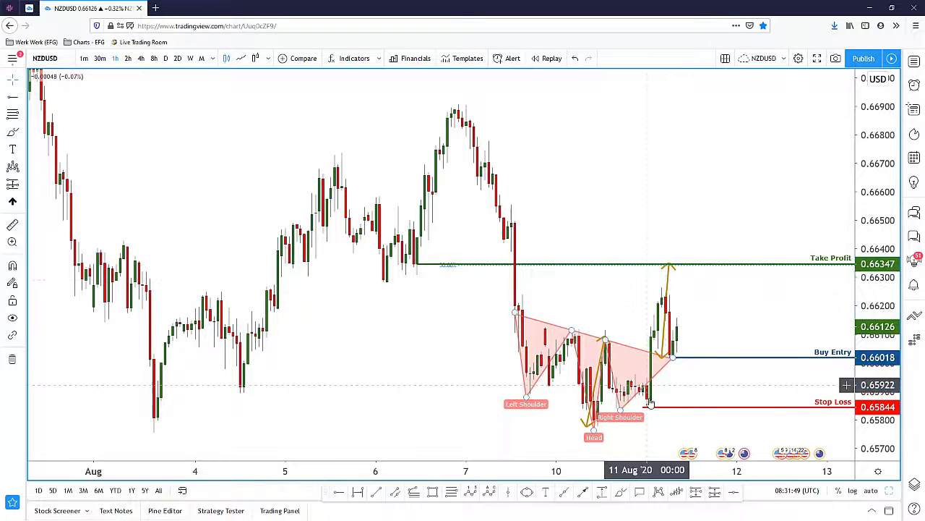
left_click(691, 349)
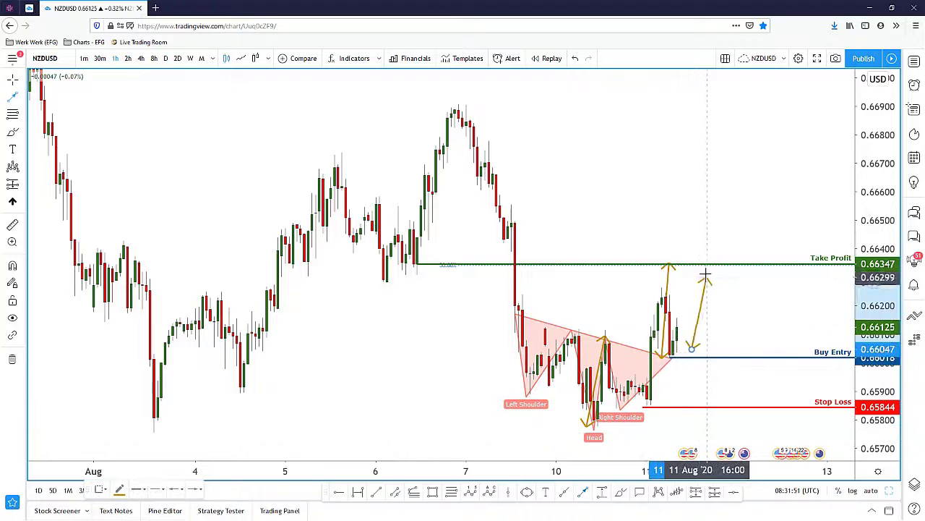
left_click(704, 269)
left_click(691, 335)
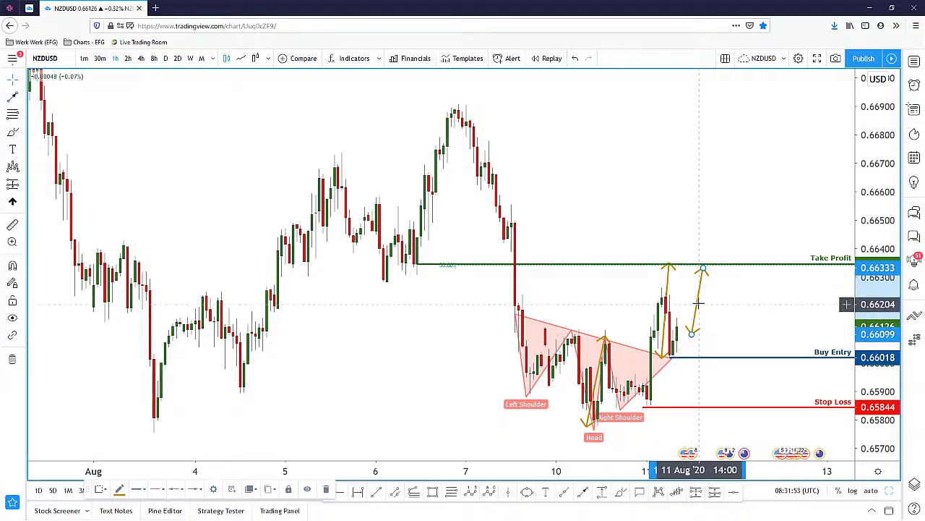
- Apply the Bullish Arrow template to the projection arrow, turning it green
left_click(100, 490)
left_click(351, 380)
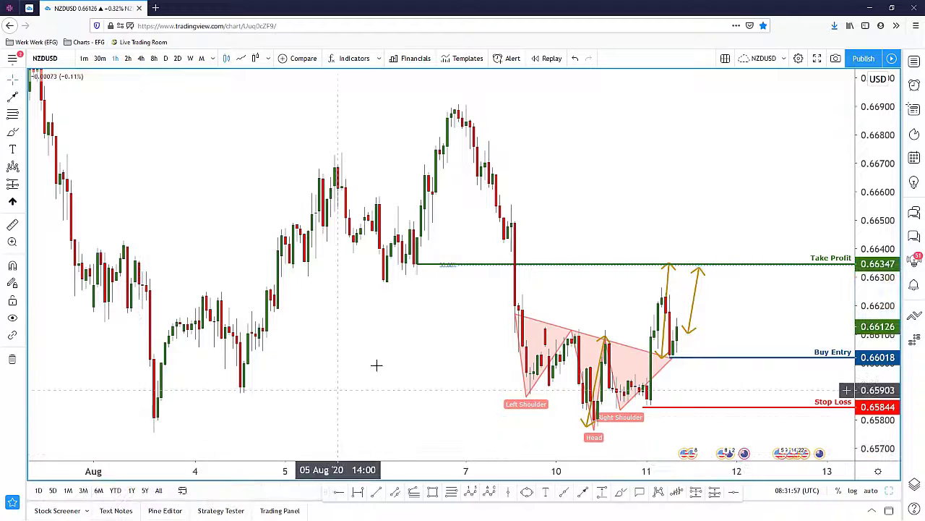
left_click(695, 304)
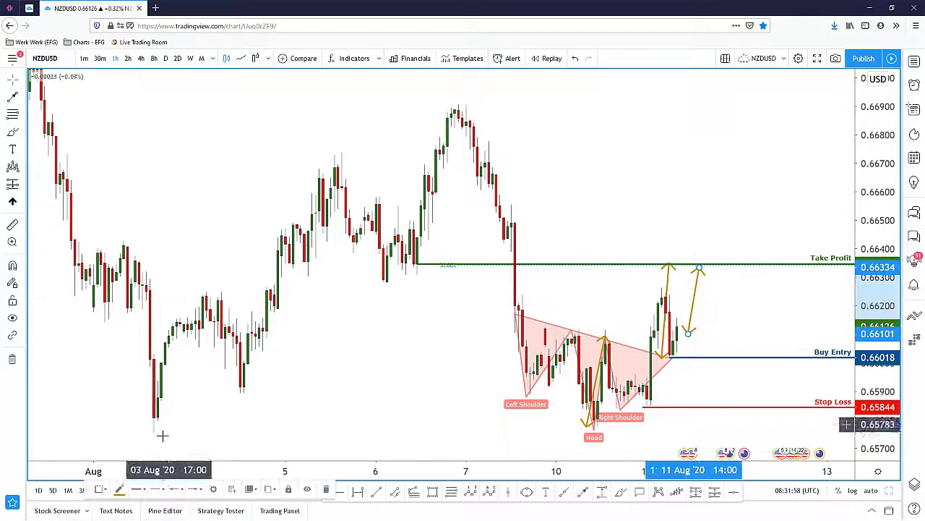
left_click(100, 490)
left_click(111, 461)
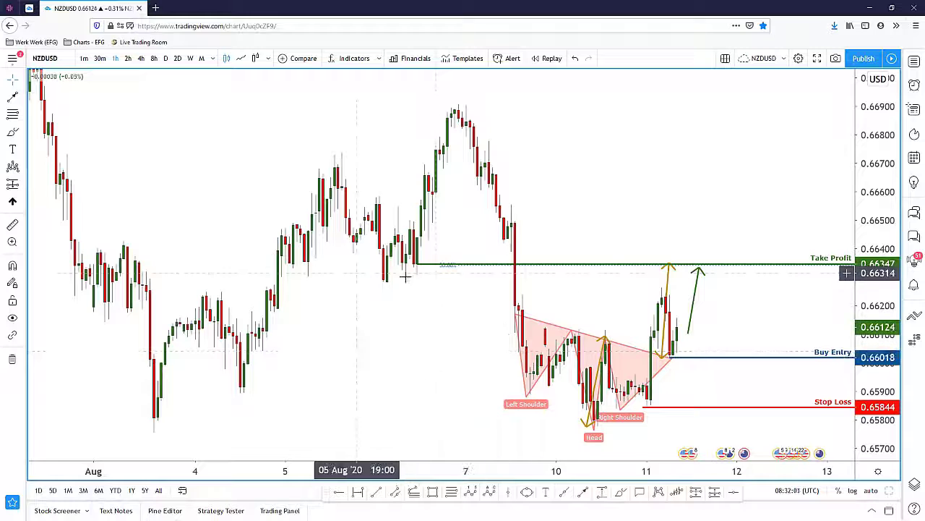
scroll(727, 306, "up", 3)
scroll(769, 296, "down", 2)
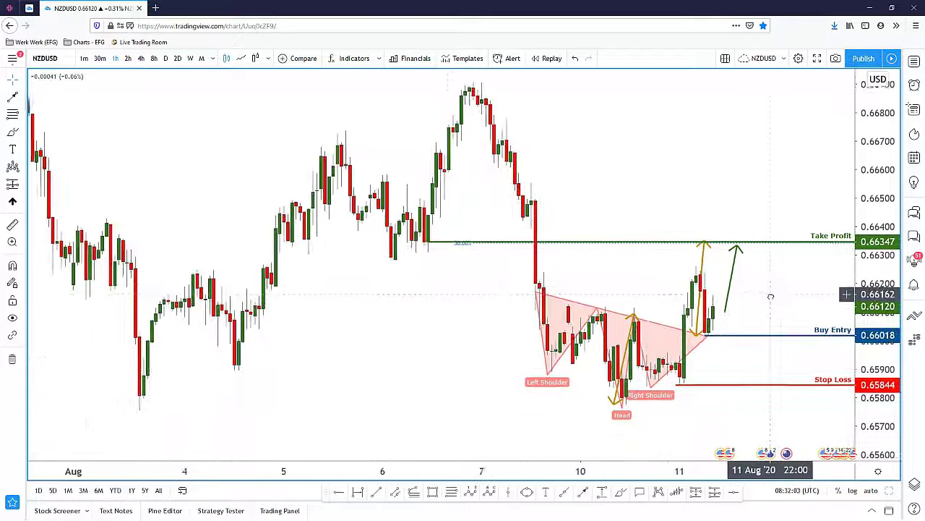